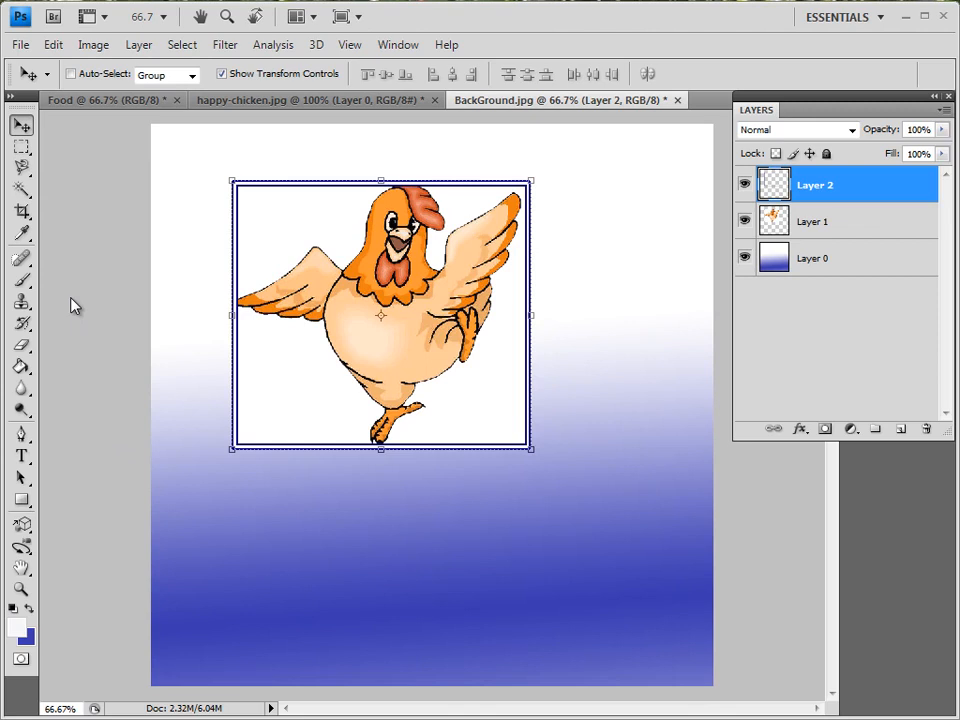
With the Horizontal Type Tool at 72 pt, type Mister Chicken on two lines below the framed chicken picture.
{"action": "left_click", "coordinate": [22, 458]}
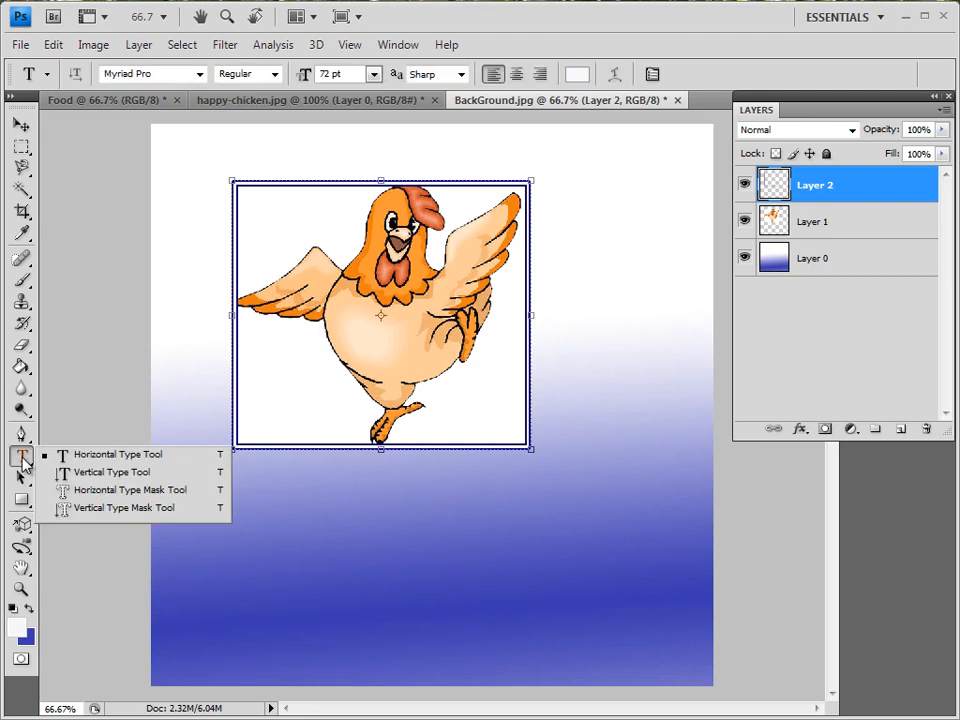
{"action": "left_click", "coordinate": [100, 460]}
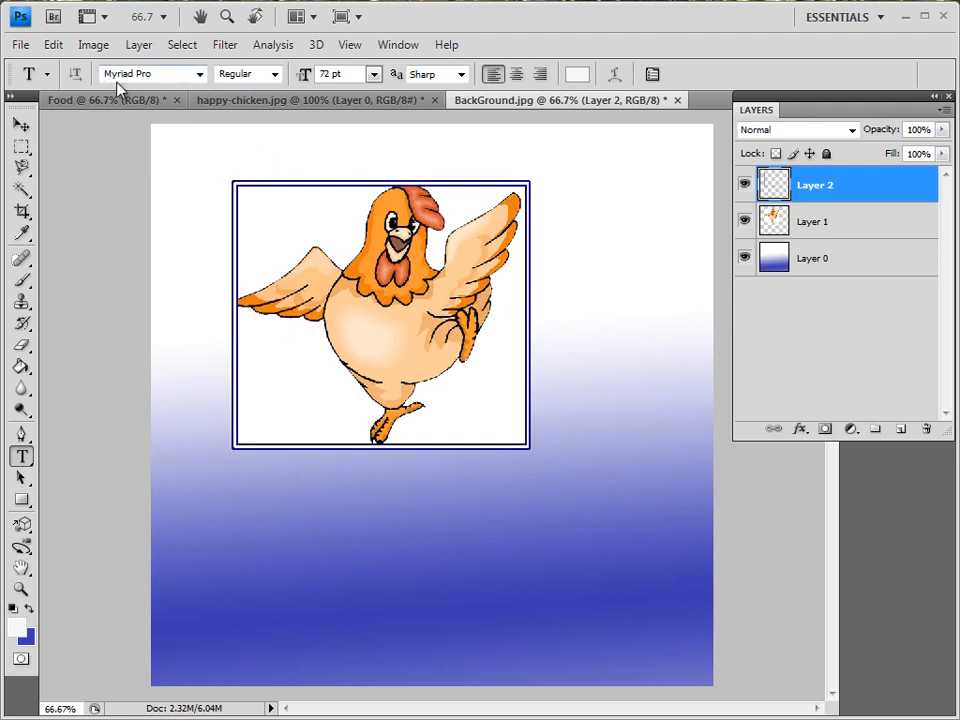
{"action": "left_click", "coordinate": [373, 74]}
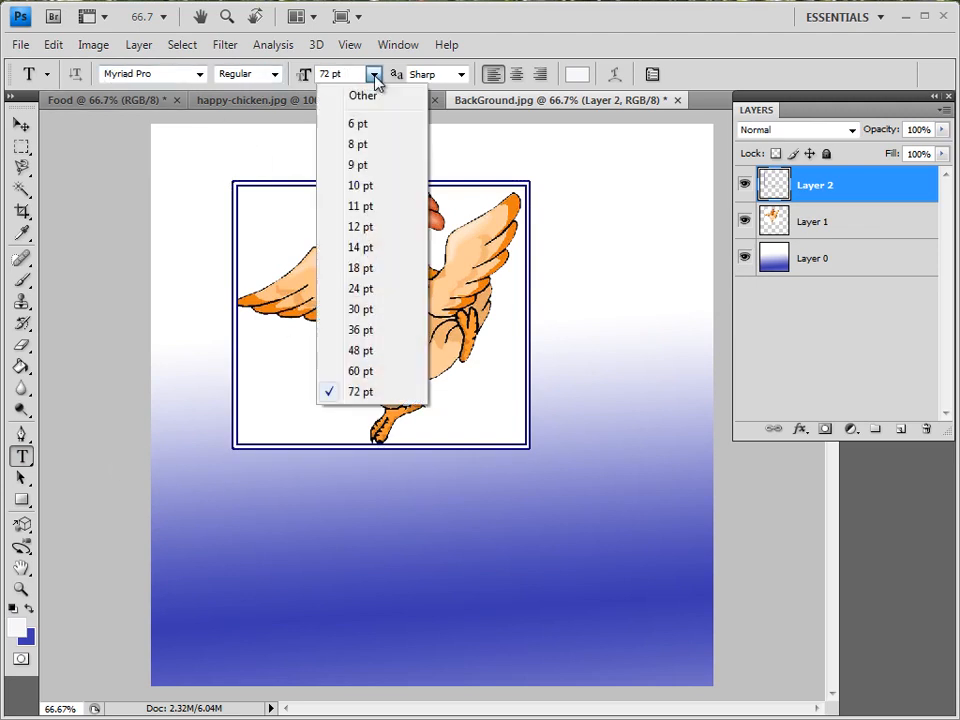
{"action": "left_click", "coordinate": [358, 393]}
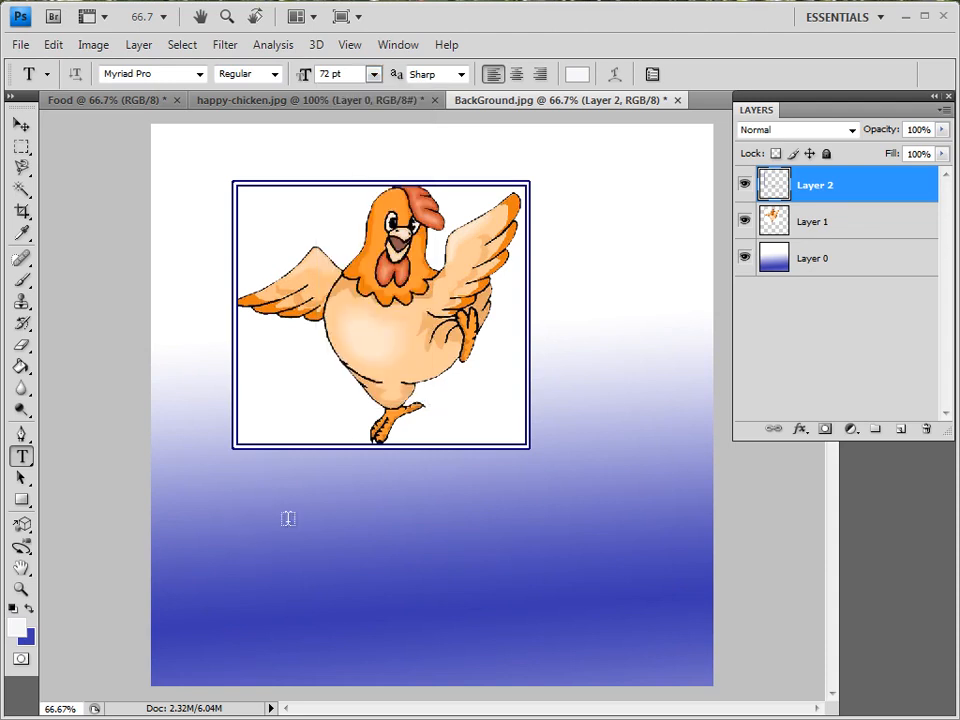
{"action": "left_click", "coordinate": [247, 517]}
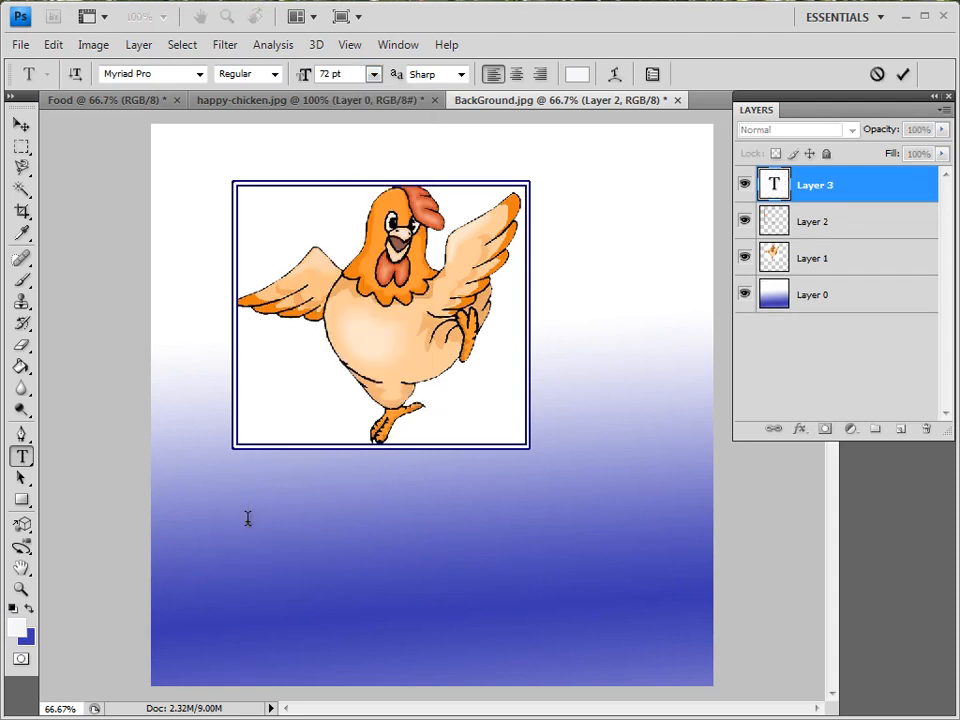
{"action": "type", "text": "Mist"}
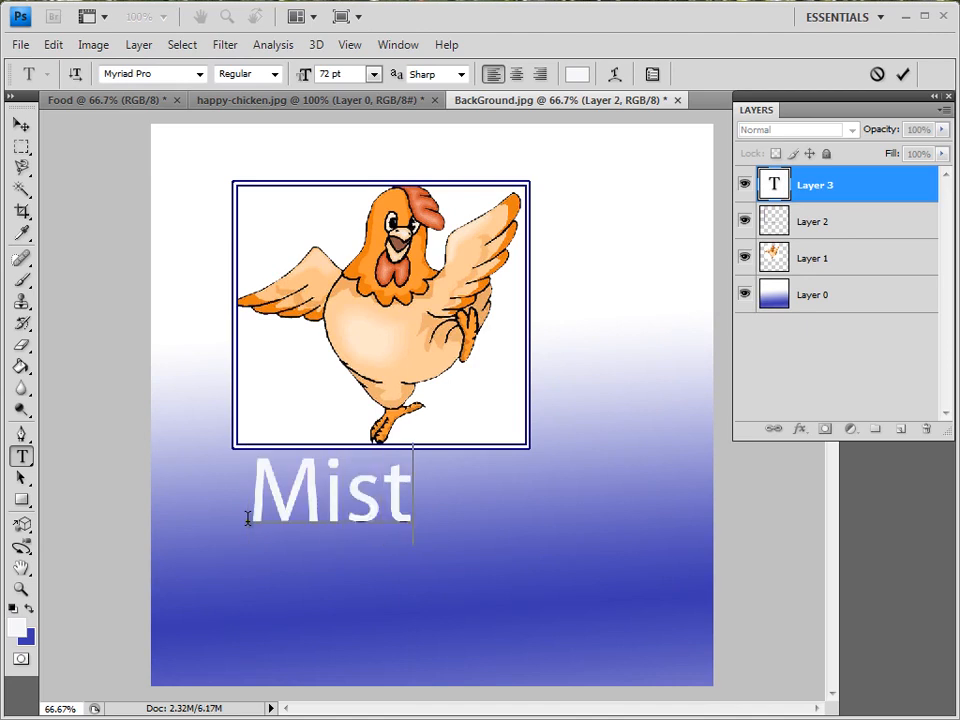
{"action": "type", "text": "erCheck"}
{"action": "key", "text": "BackSpace"}
{"action": "key", "text": "BackSpace"}
{"action": "key", "text": "BackSpace"}
{"action": "type", "text": "icken"}
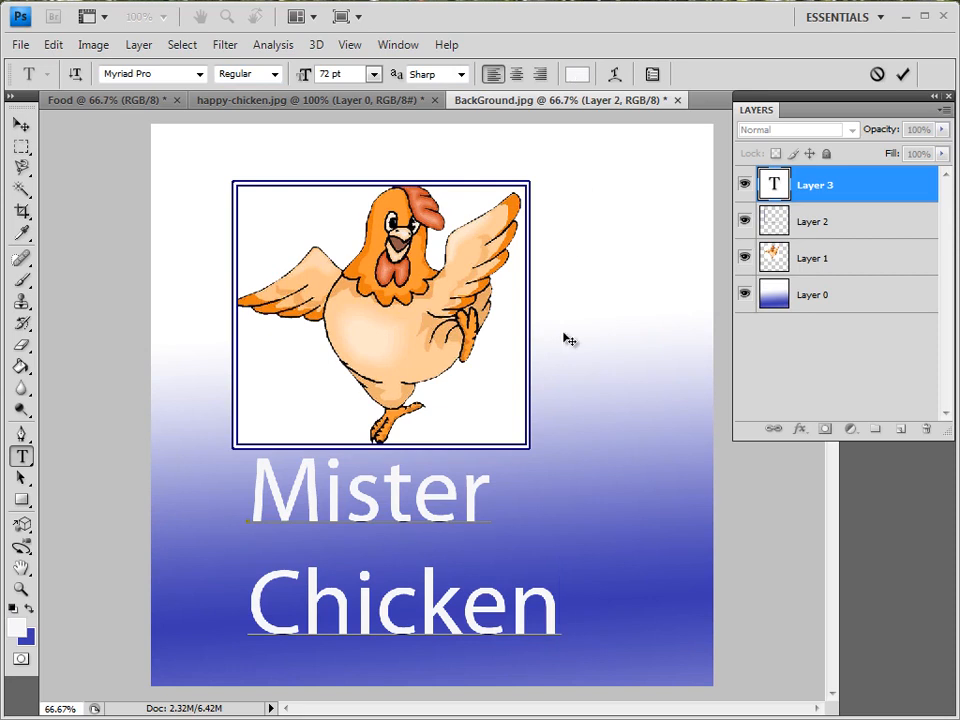
Color the word Chicken orange, hex e78b08.
{"action": "left_click_drag", "start_coordinate": [561, 606], "coordinate": [249, 605]}
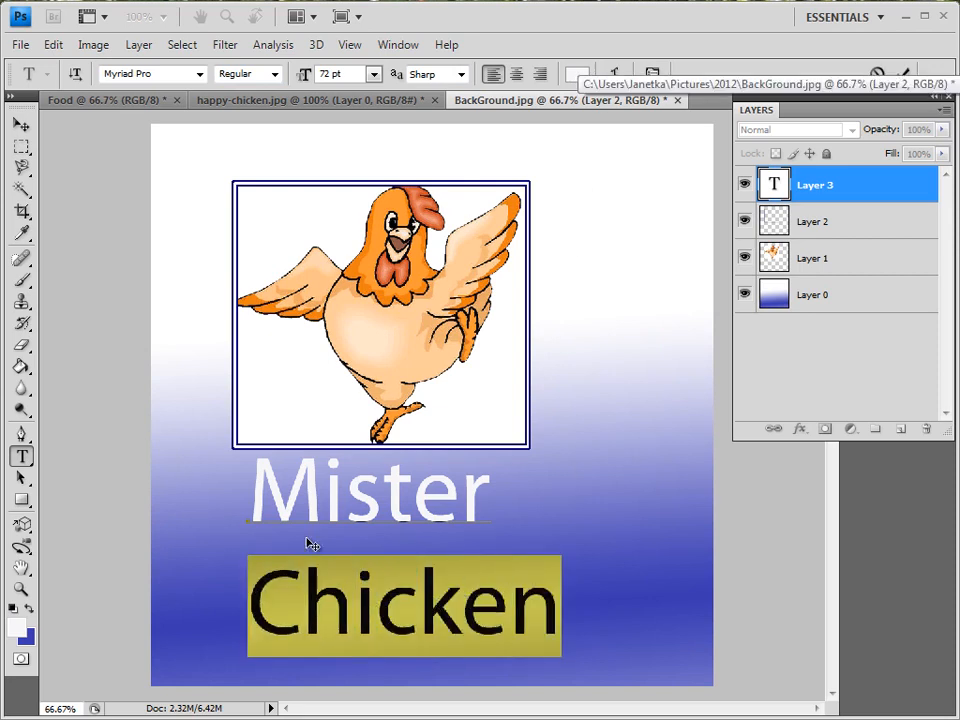
{"action": "left_click", "coordinate": [577, 75]}
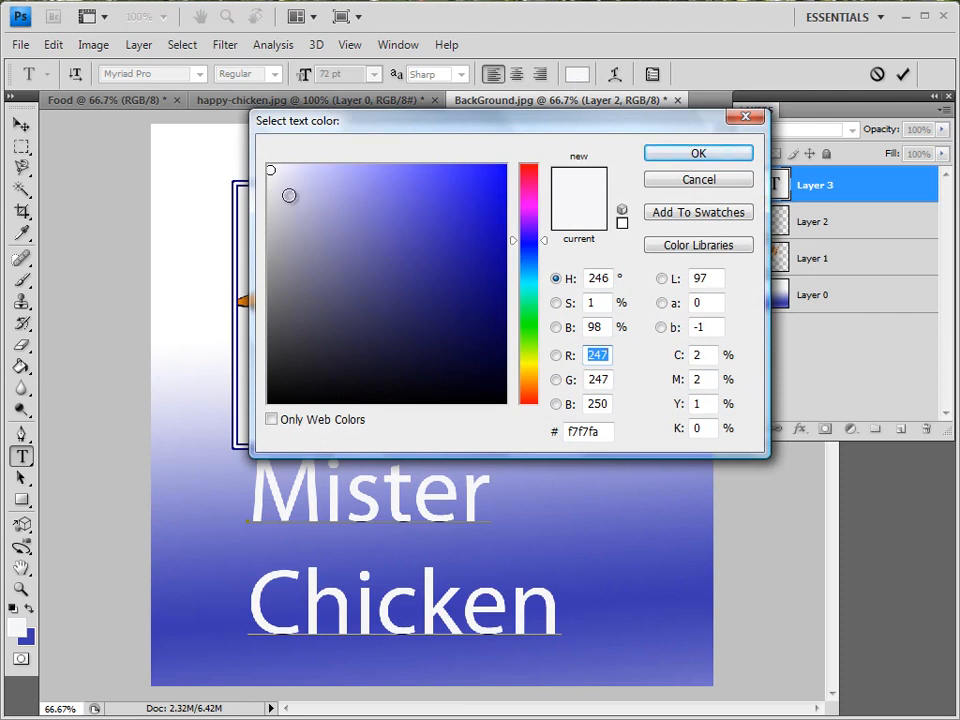
{"action": "left_click", "coordinate": [530, 381]}
{"action": "left_click", "coordinate": [389, 172]}
{"action": "left_click", "coordinate": [428, 176]}
{"action": "left_click", "coordinate": [459, 181]}
{"action": "left_click", "coordinate": [481, 212]}
{"action": "left_click", "coordinate": [494, 182]}
{"action": "left_click", "coordinate": [494, 199]}
{"action": "left_click", "coordinate": [497, 186]}
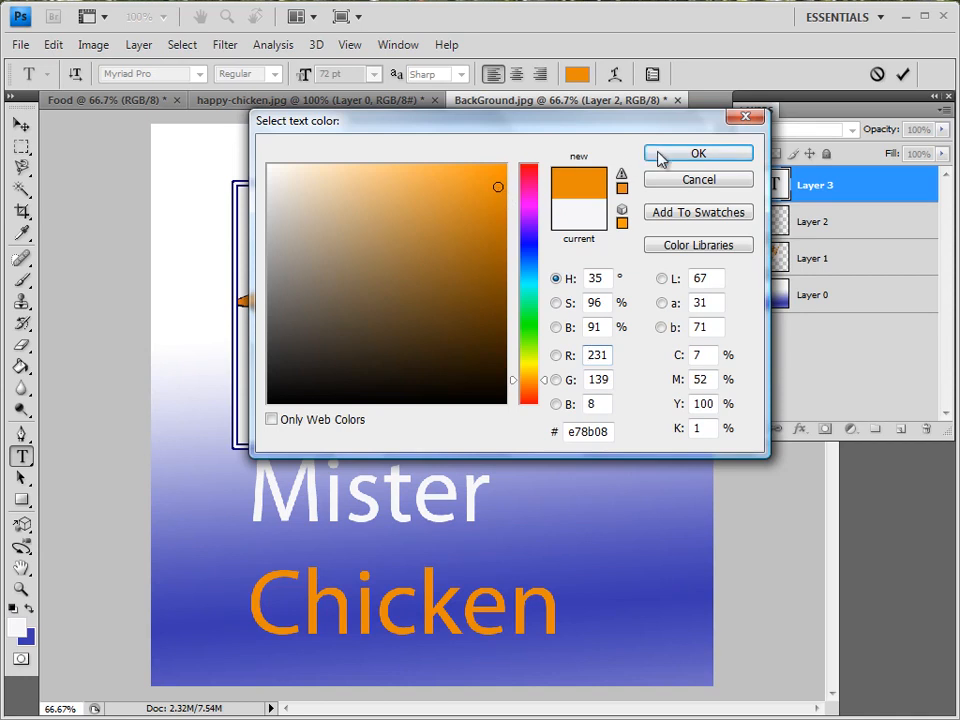
{"action": "left_click", "coordinate": [697, 153]}
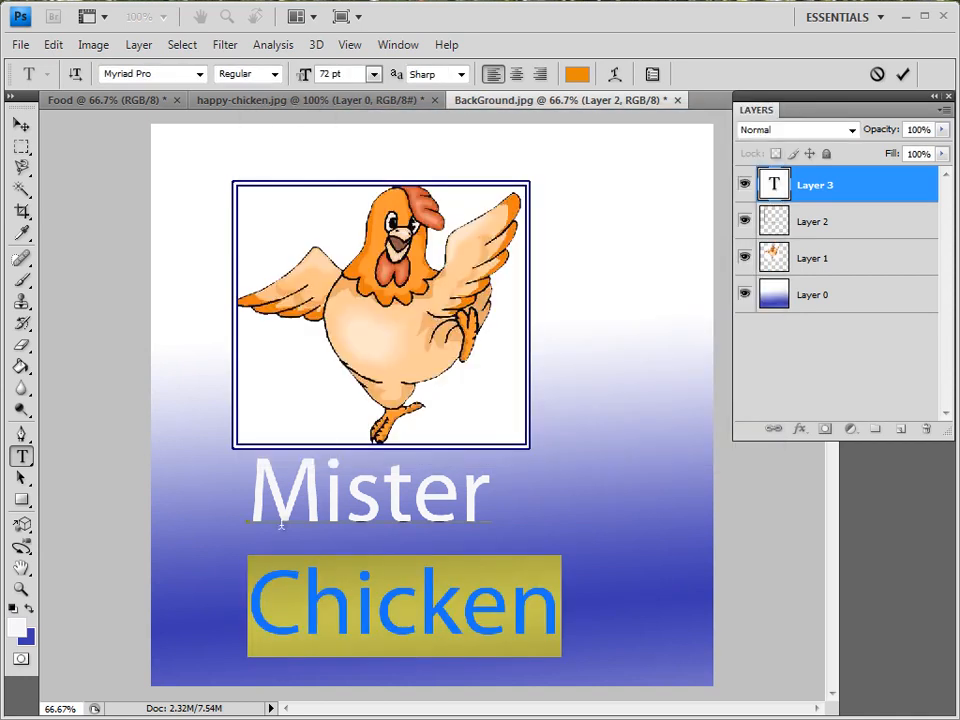
Commit the text and move the Mister Chicken text block slightly to the left under the picture.
{"action": "left_click", "coordinate": [260, 488]}
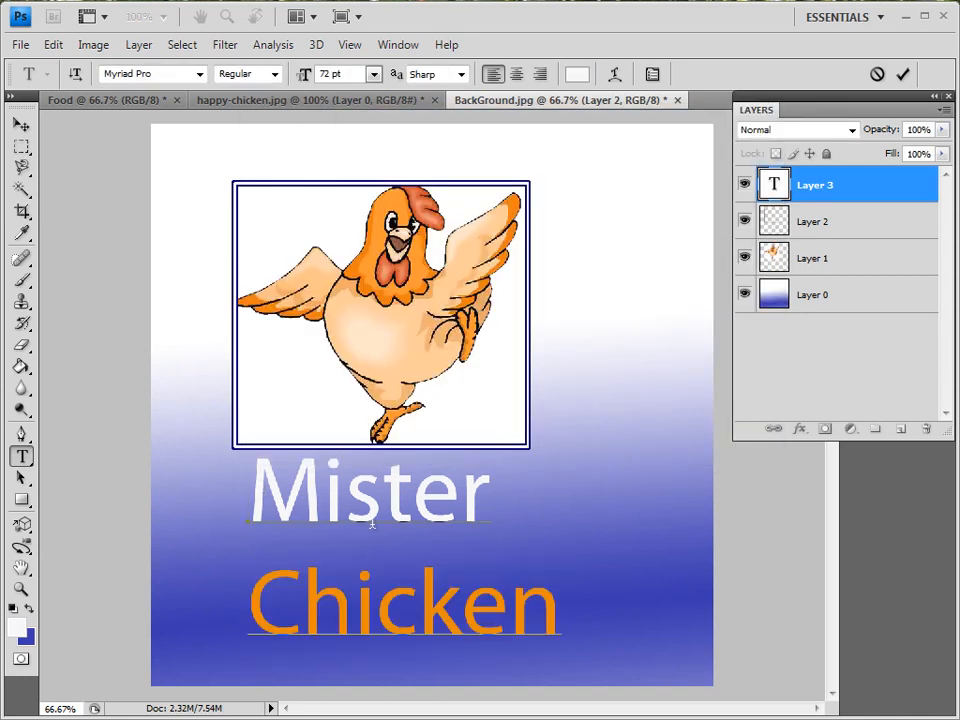
{"action": "left_click", "coordinate": [20, 125]}
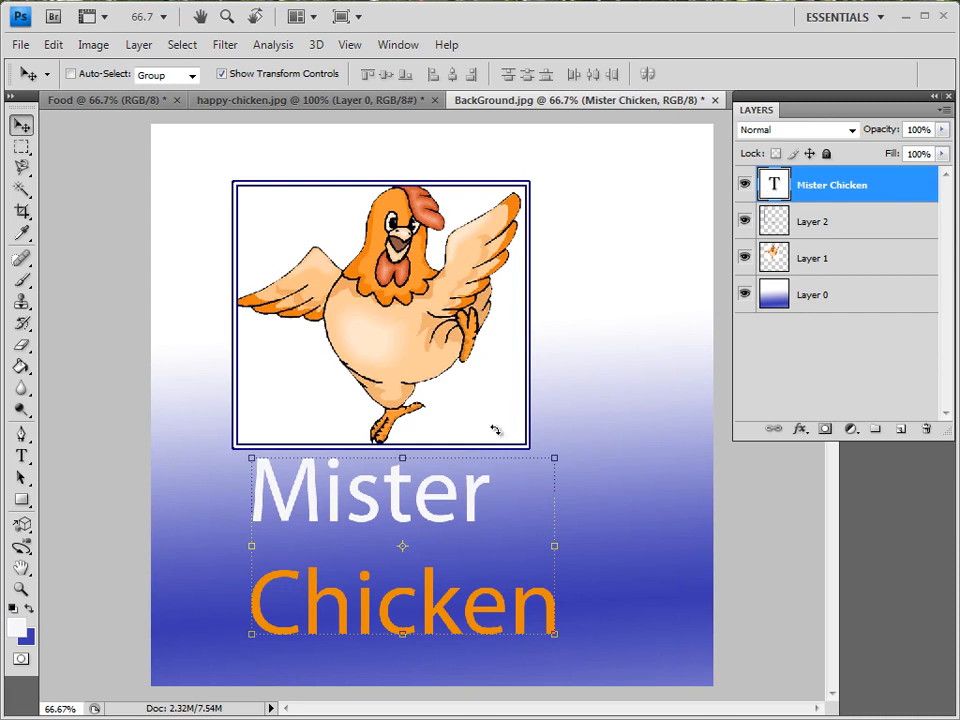
{"action": "mouse_move", "coordinate": [450, 554]}
{"action": "left_mouse_down"}
{"action": "mouse_move", "coordinate": [550, 512]}
{"action": "mouse_move", "coordinate": [696, 222]}
{"action": "mouse_move", "coordinate": [562, 125]}
{"action": "mouse_move", "coordinate": [346, 405]}
{"action": "mouse_move", "coordinate": [465, 574]}
{"action": "mouse_move", "coordinate": [454, 561]}
{"action": "mouse_move", "coordinate": [435, 570]}
{"action": "mouse_move", "coordinate": [456, 570]}
{"action": "left_mouse_up"}
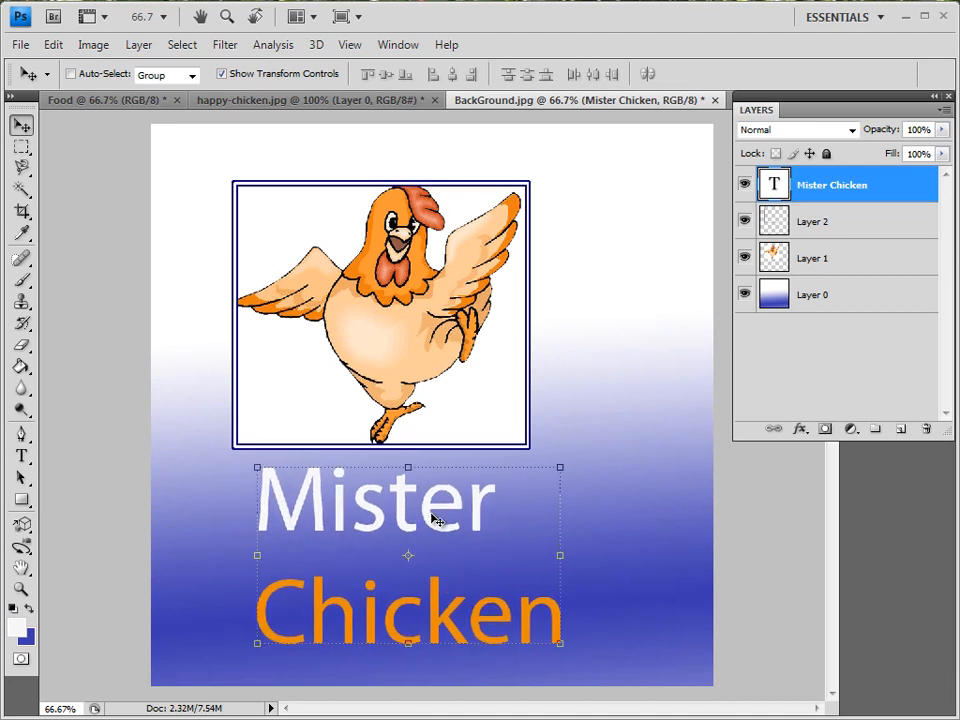
{"action": "left_click_drag", "start_coordinate": [435, 520], "coordinate": [402, 517]}
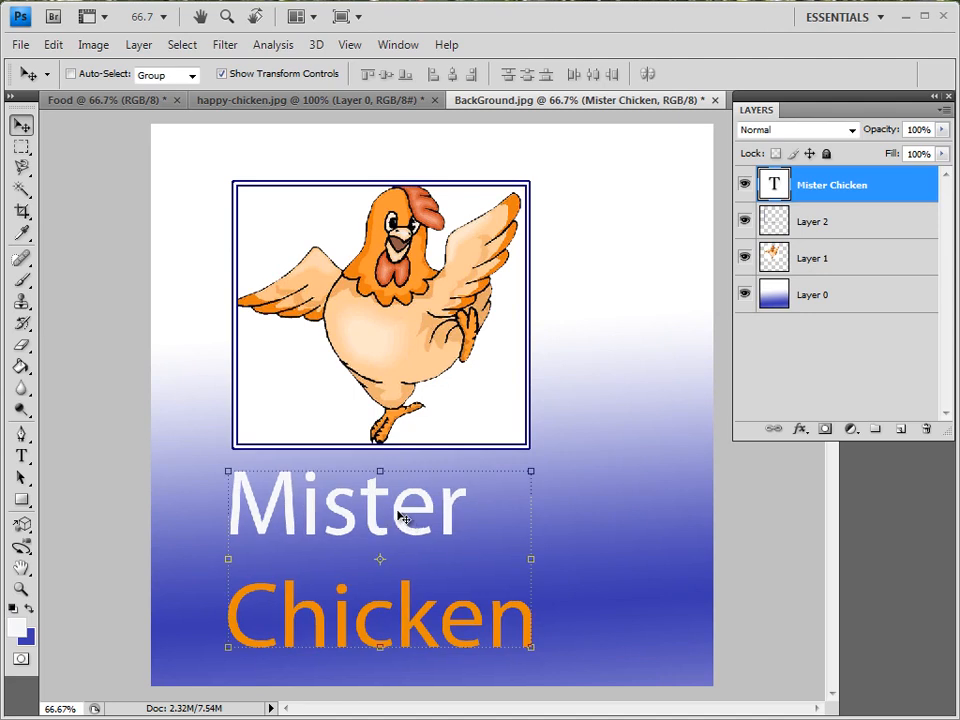
Open the Character panel and set Mister to 65 pt, 88% vertical scale and 139% horizontal scale.
{"action": "left_click", "coordinate": [409, 48]}
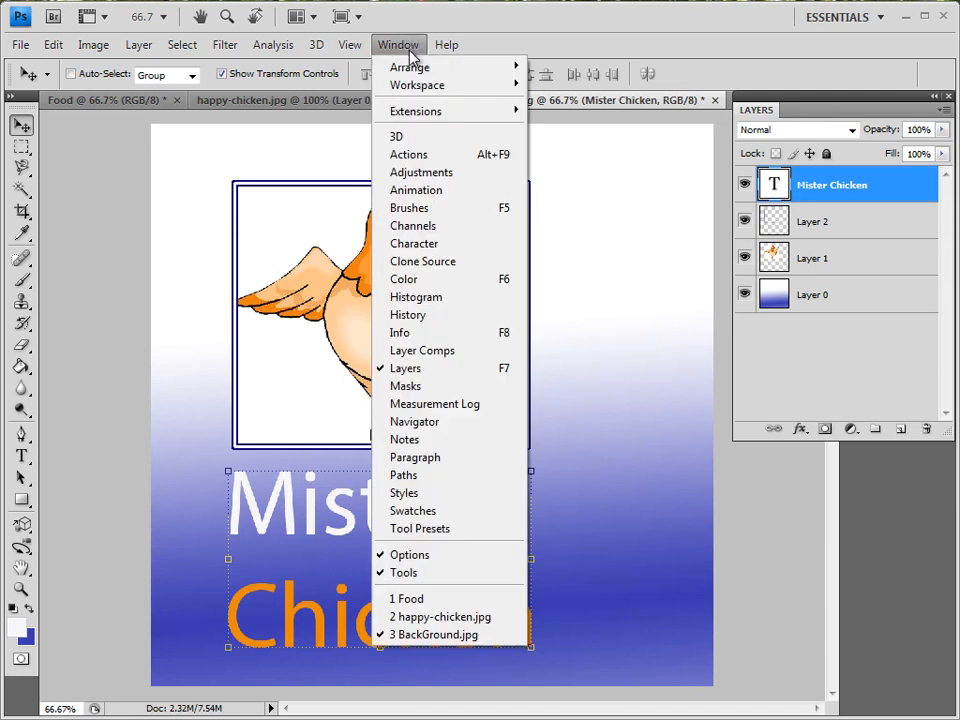
{"action": "left_click", "coordinate": [421, 250]}
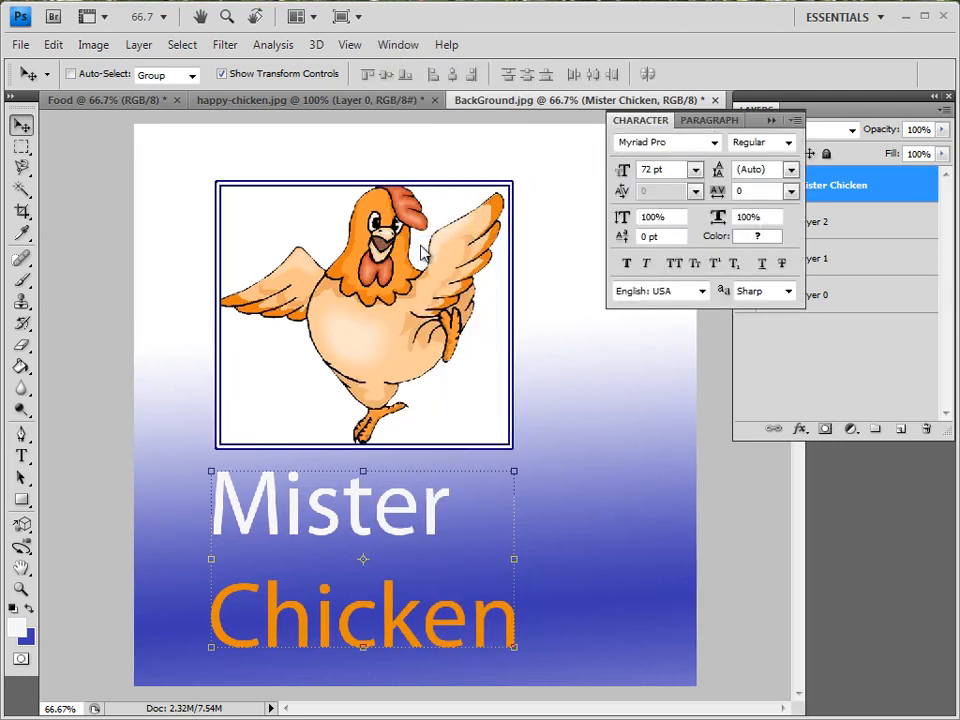
{"action": "left_click", "coordinate": [22, 457]}
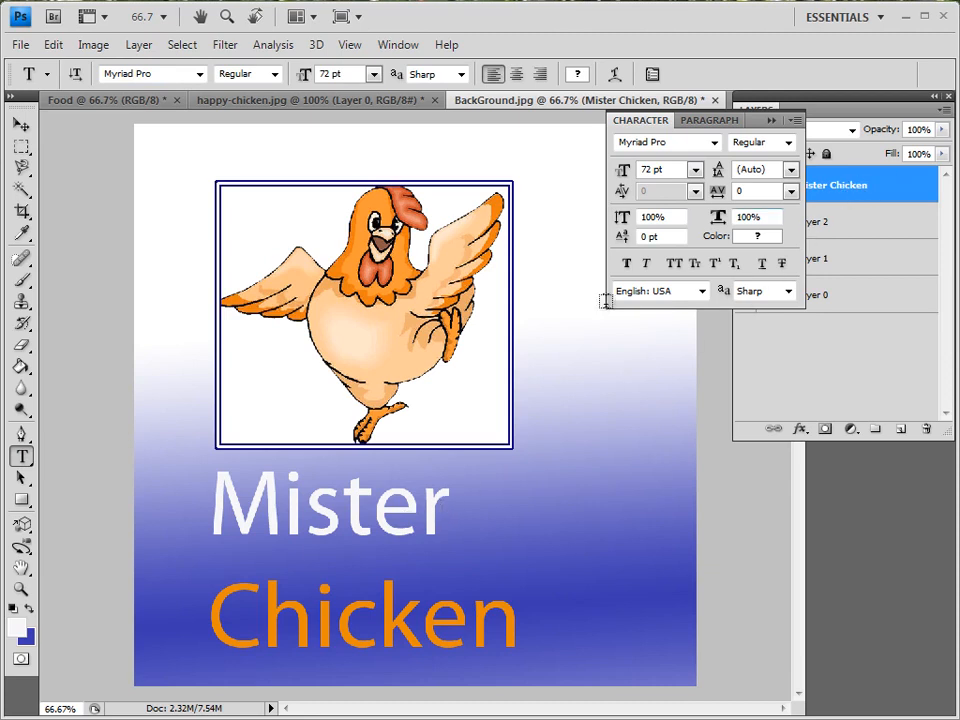
{"action": "left_click", "coordinate": [215, 510]}
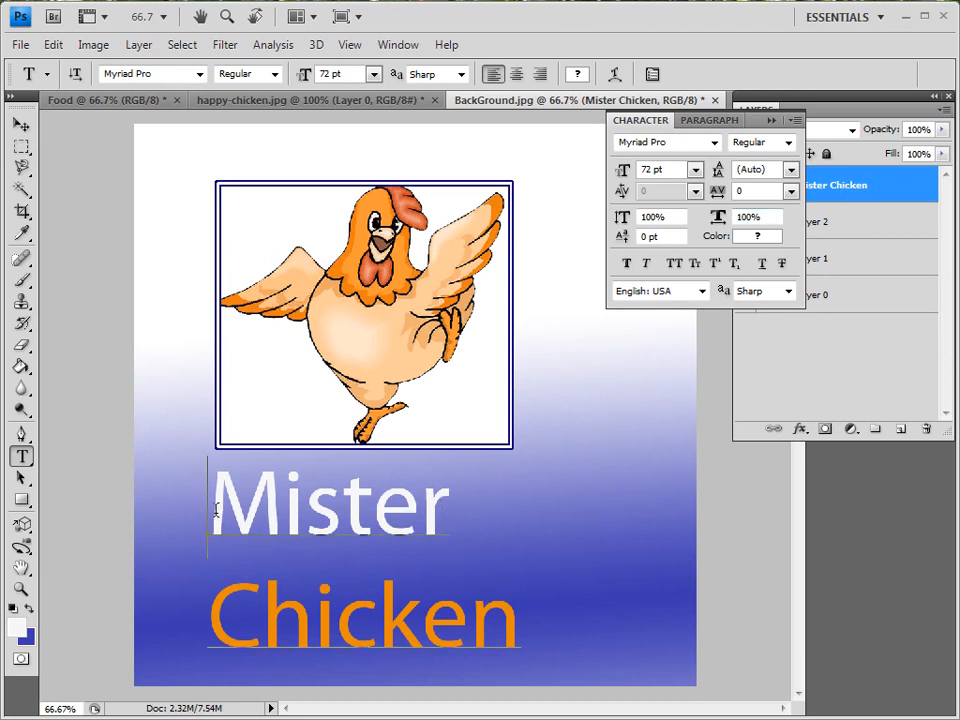
{"action": "left_click_drag", "start_coordinate": [215, 510], "coordinate": [441, 515]}
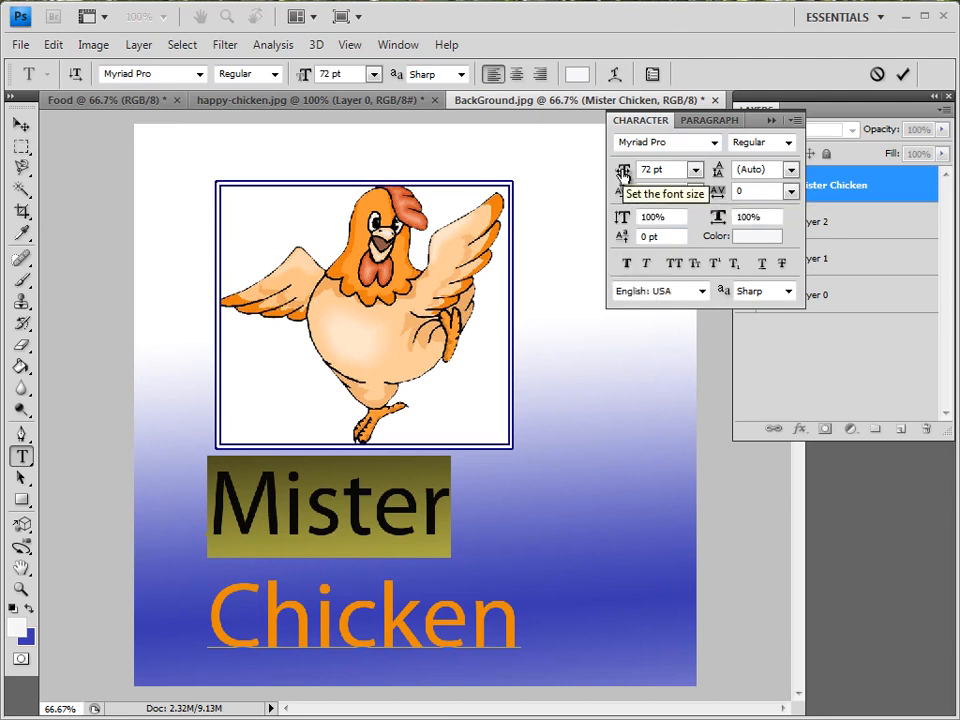
{"action": "left_click", "coordinate": [695, 170]}
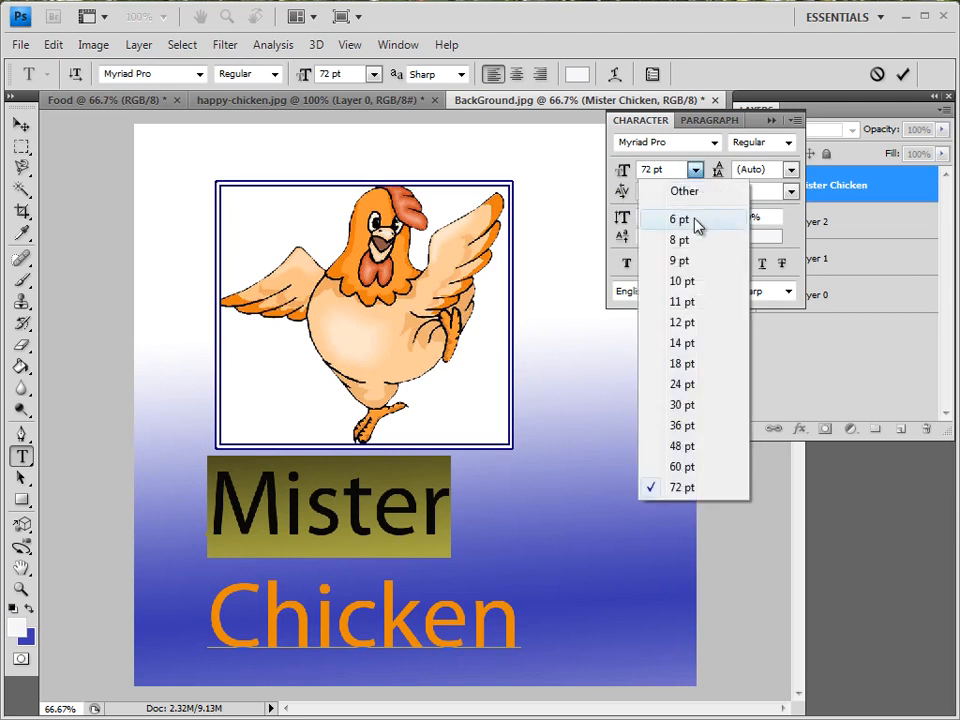
{"action": "left_click", "coordinate": [624, 175]}
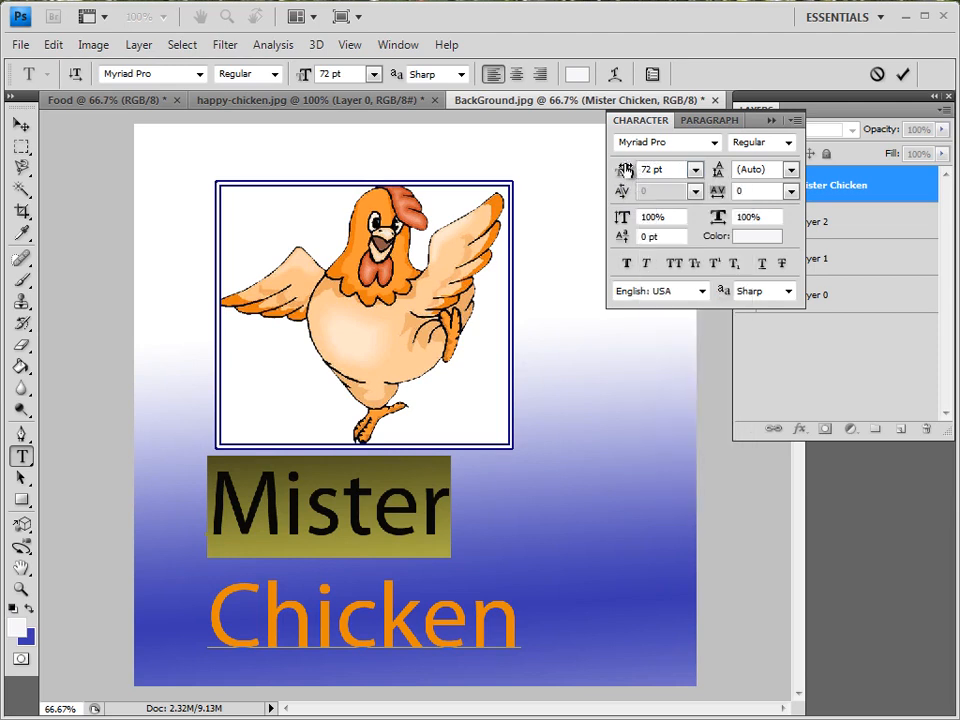
{"action": "left_click_drag", "start_coordinate": [624, 175], "coordinate": [611, 228]}
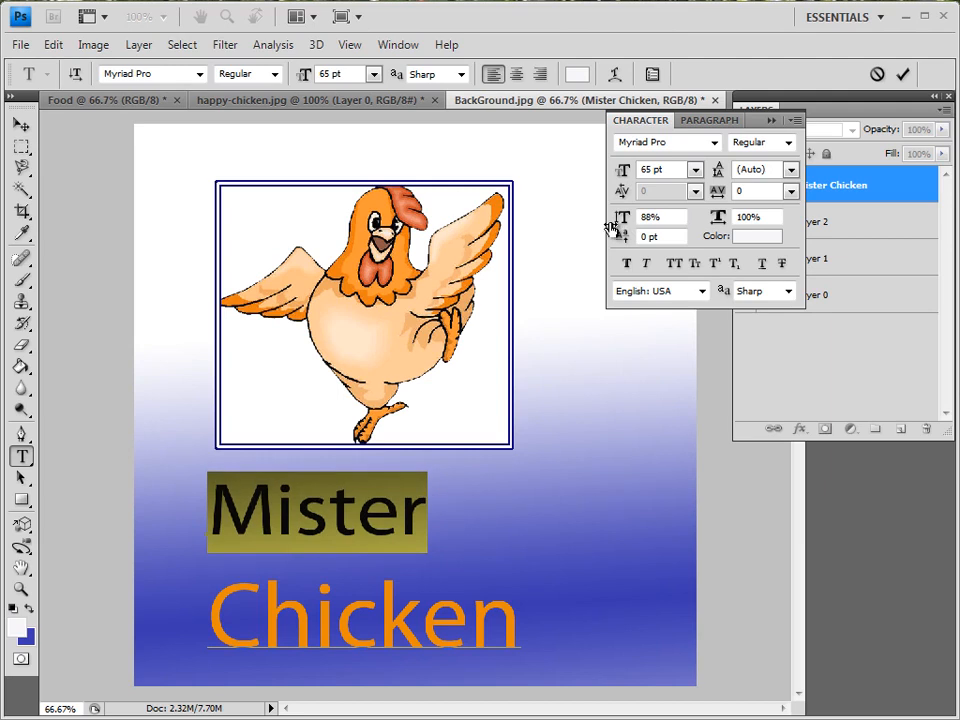
{"action": "left_click_drag", "start_coordinate": [719, 219], "coordinate": [755, 220]}
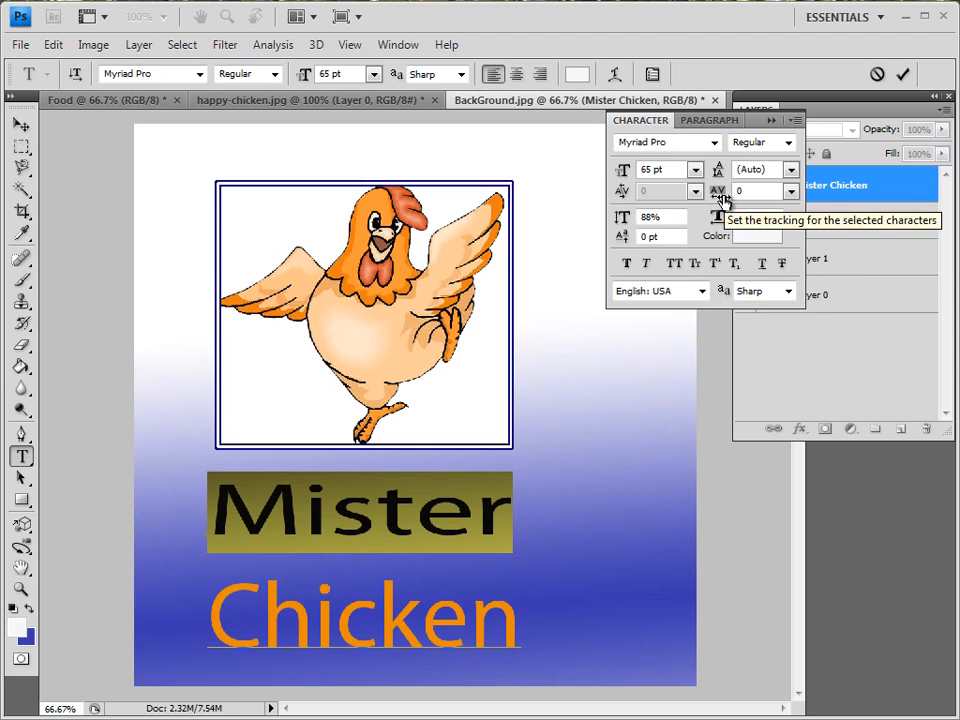
Give Chicken Faux Bold, 58.01 pt leading, 105% vertical scale and 94% horizontal scale.
{"action": "left_click_drag", "start_coordinate": [207, 617], "coordinate": [494, 618]}
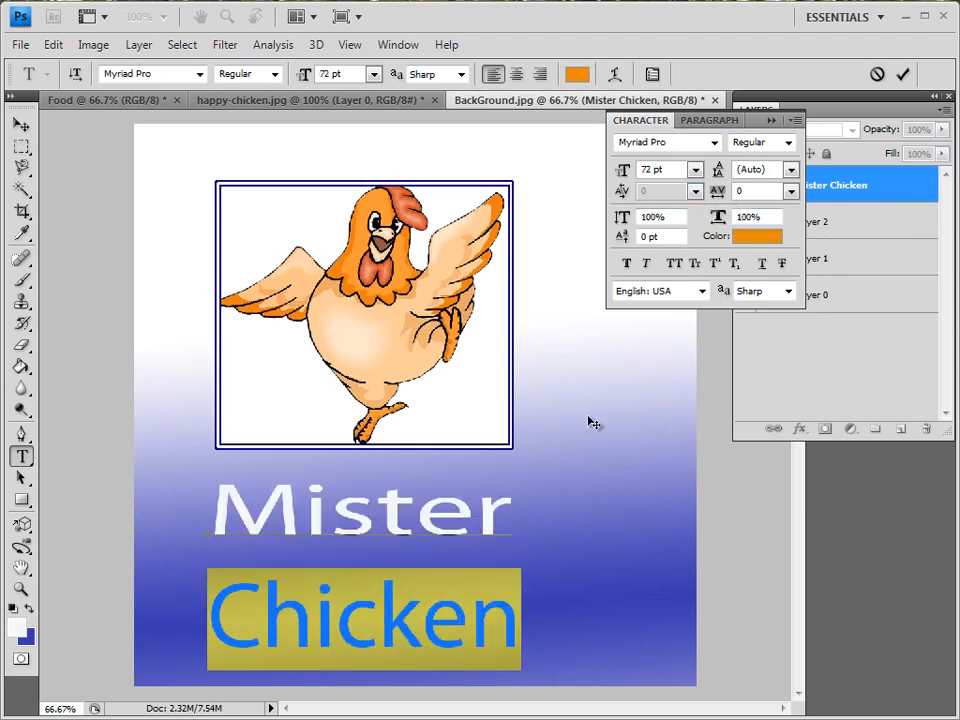
{"action": "left_click", "coordinate": [627, 264]}
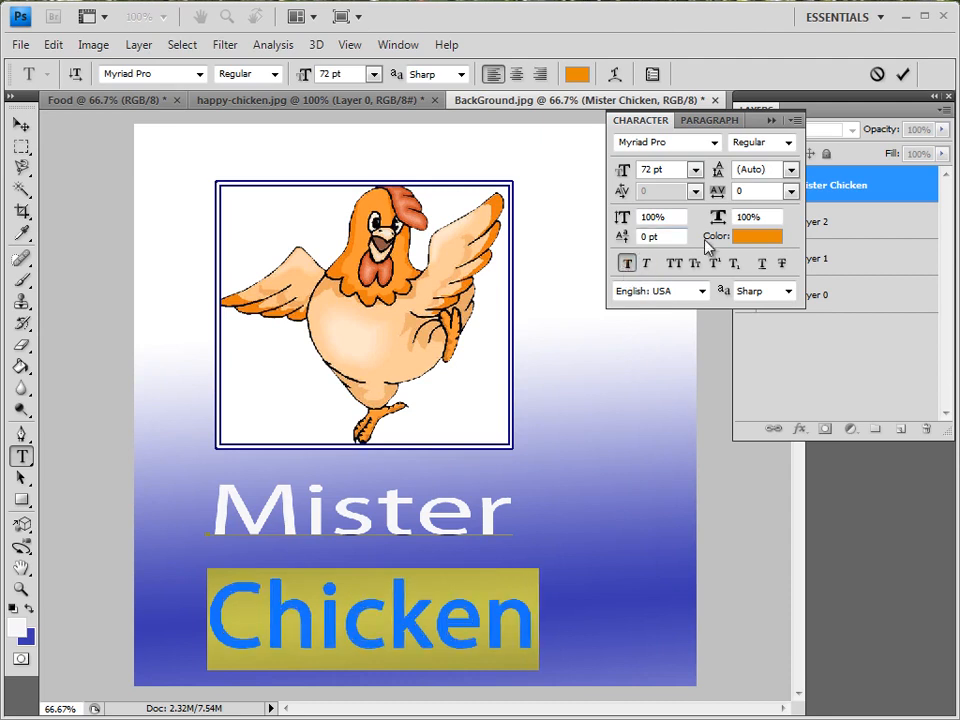
{"action": "left_click_drag", "start_coordinate": [720, 219], "coordinate": [714, 222]}
{"action": "left_click_drag", "start_coordinate": [721, 176], "coordinate": [767, 170]}
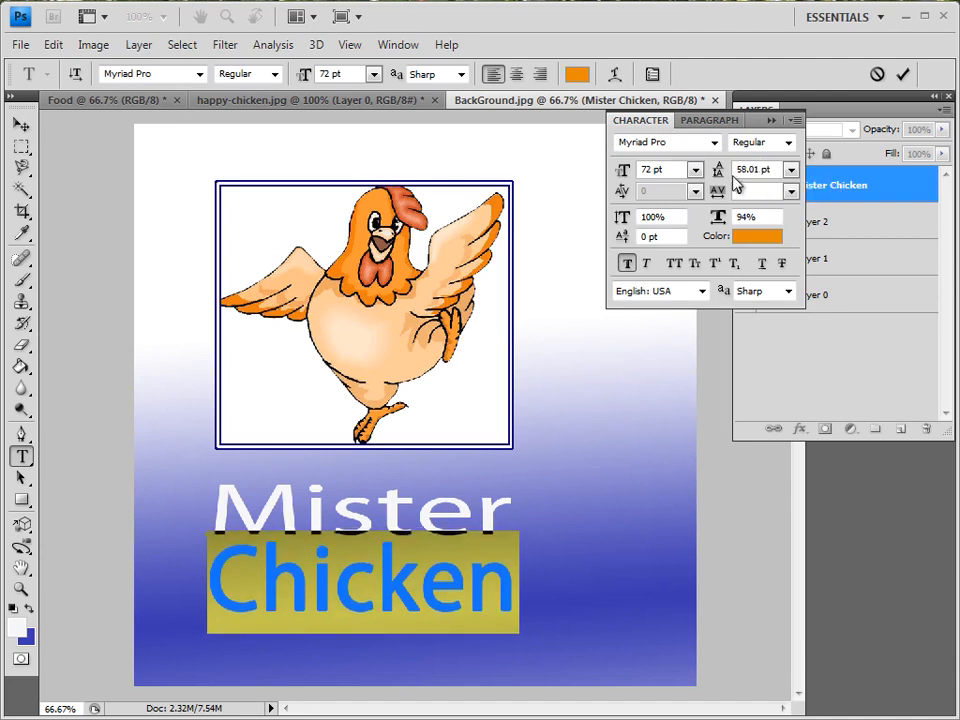
{"action": "left_click_drag", "start_coordinate": [622, 217], "coordinate": [628, 218]}
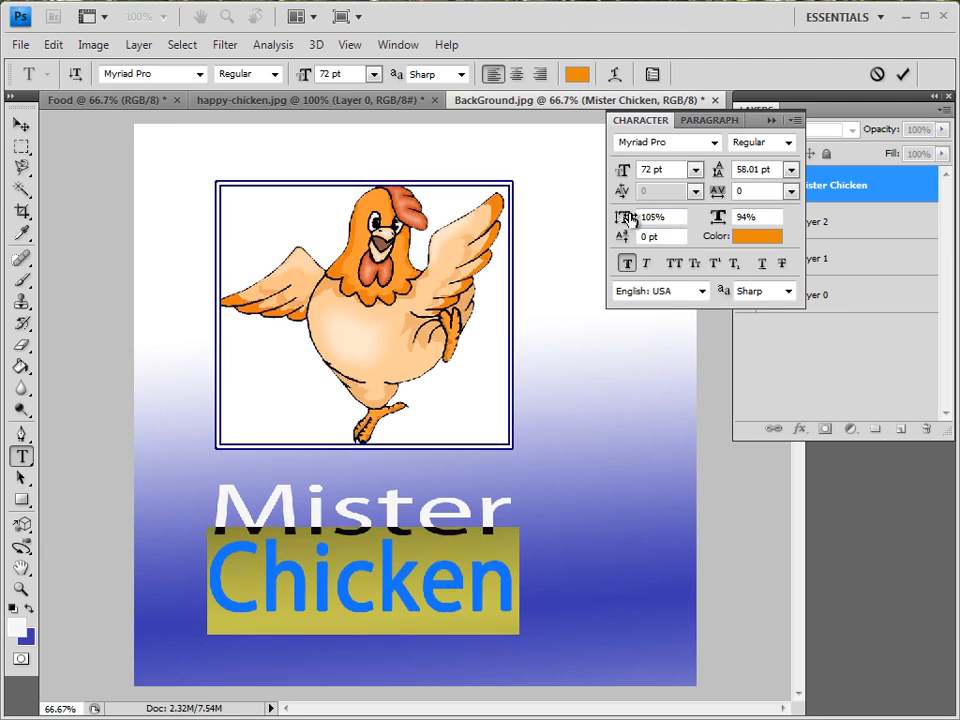
{"action": "left_click", "coordinate": [627, 264]}
{"action": "left_click", "coordinate": [511, 500]}
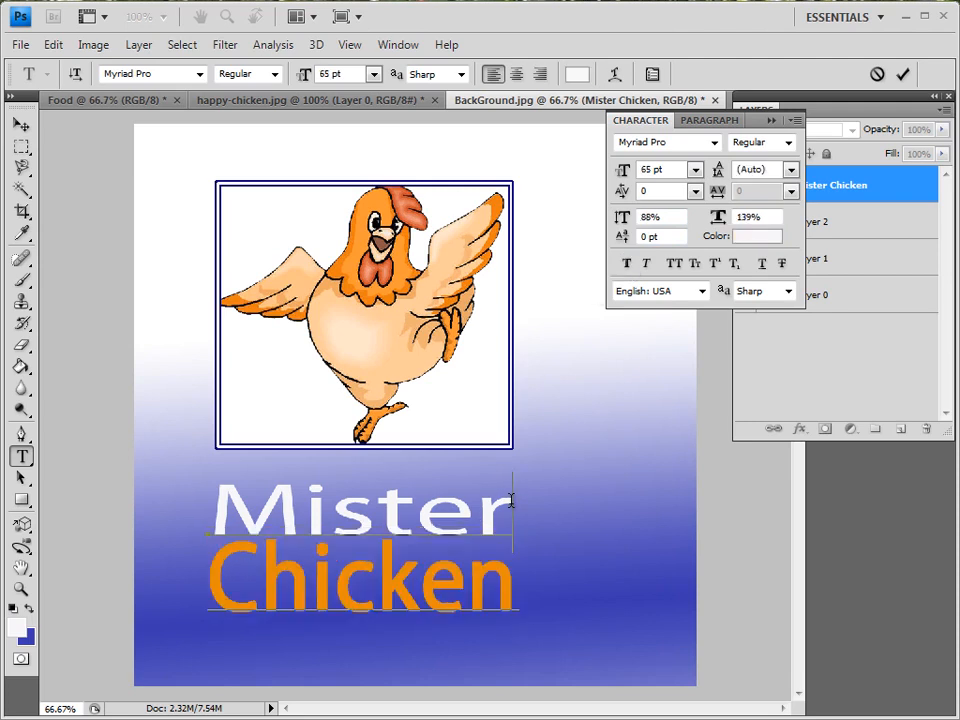
Increase the leading of Chicken to 60.01 pt.
{"action": "left_click_drag", "start_coordinate": [513, 592], "coordinate": [207, 582]}
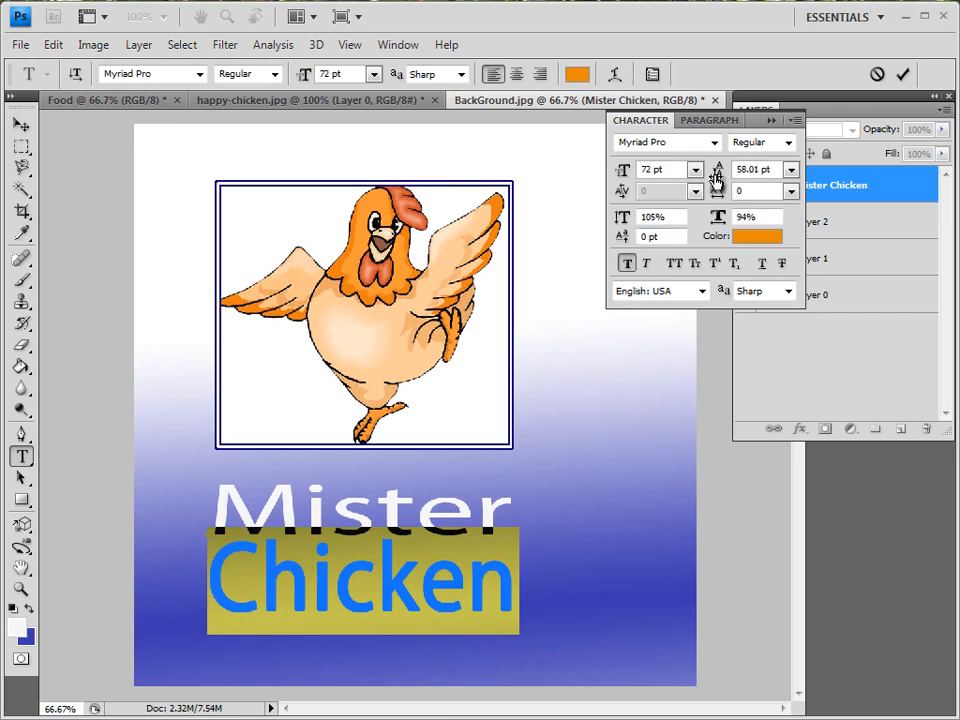
{"action": "left_click_drag", "start_coordinate": [716, 178], "coordinate": [724, 178]}
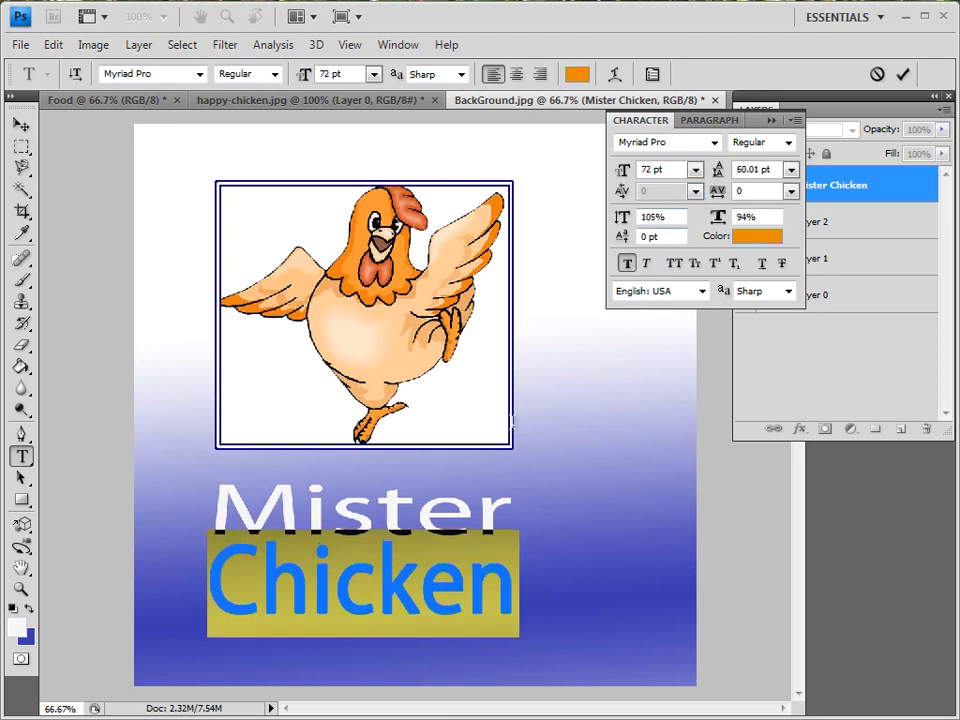
{"action": "left_click", "coordinate": [510, 585]}
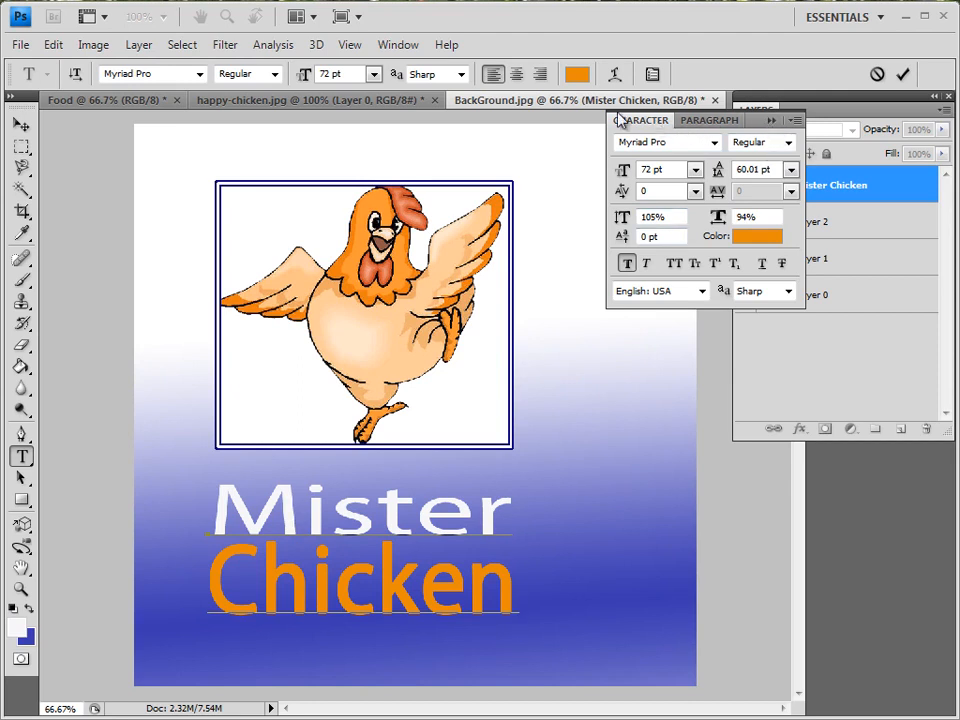
Close the Character panel and finish editing the text layer.
{"action": "left_click", "coordinate": [399, 44]}
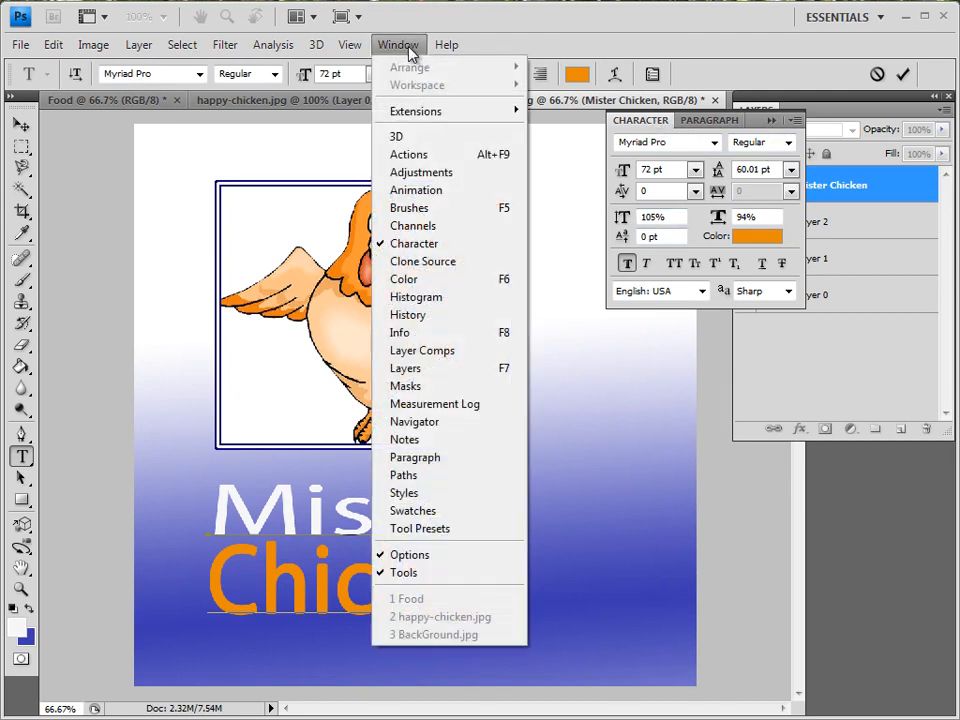
{"action": "left_click", "coordinate": [418, 246]}
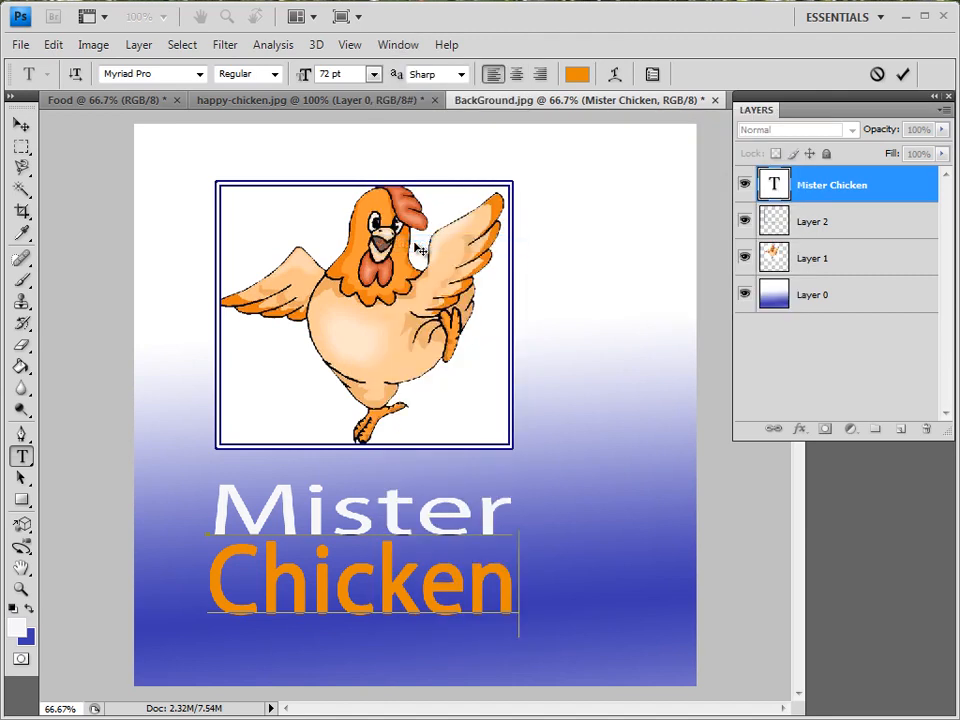
{"action": "left_click", "coordinate": [20, 124]}
Nudge the Mister Chicken text and rotate it to -11° under the picture, then commit the transform.
{"action": "mouse_move", "coordinate": [293, 521]}
{"action": "left_mouse_down"}
{"action": "mouse_move", "coordinate": [304, 442]}
{"action": "mouse_move", "coordinate": [287, 110]}
{"action": "mouse_move", "coordinate": [287, 271]}
{"action": "mouse_move", "coordinate": [424, 537]}
{"action": "mouse_move", "coordinate": [422, 519]}
{"action": "mouse_move", "coordinate": [400, 505]}
{"action": "mouse_move", "coordinate": [279, 497]}
{"action": "mouse_move", "coordinate": [300, 524]}
{"action": "left_mouse_up"}
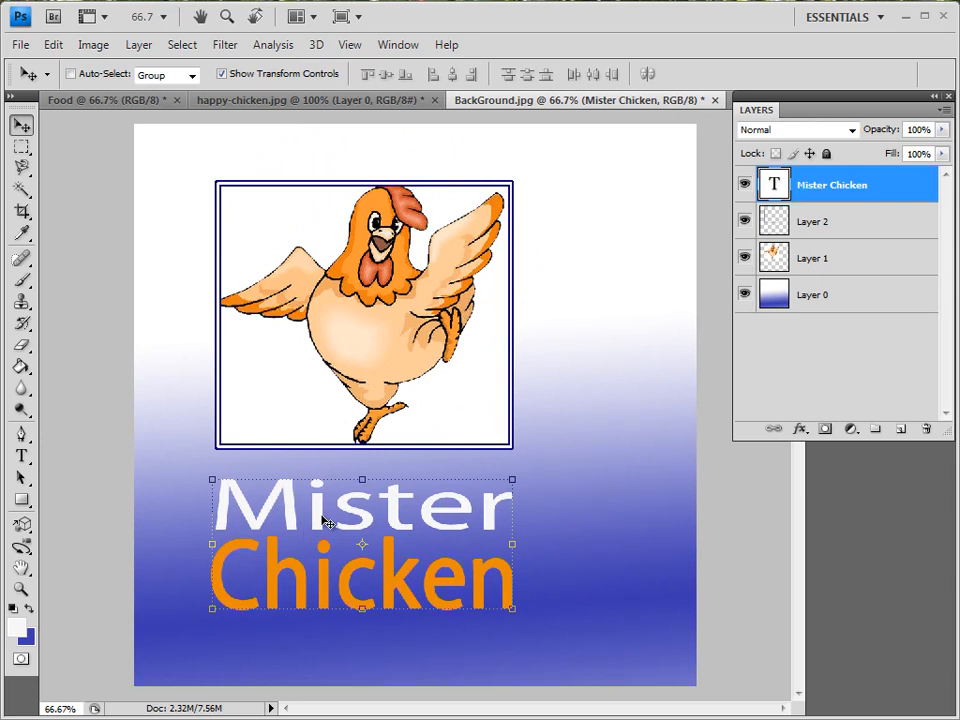
{"action": "left_click_drag", "start_coordinate": [510, 481], "coordinate": [539, 432]}
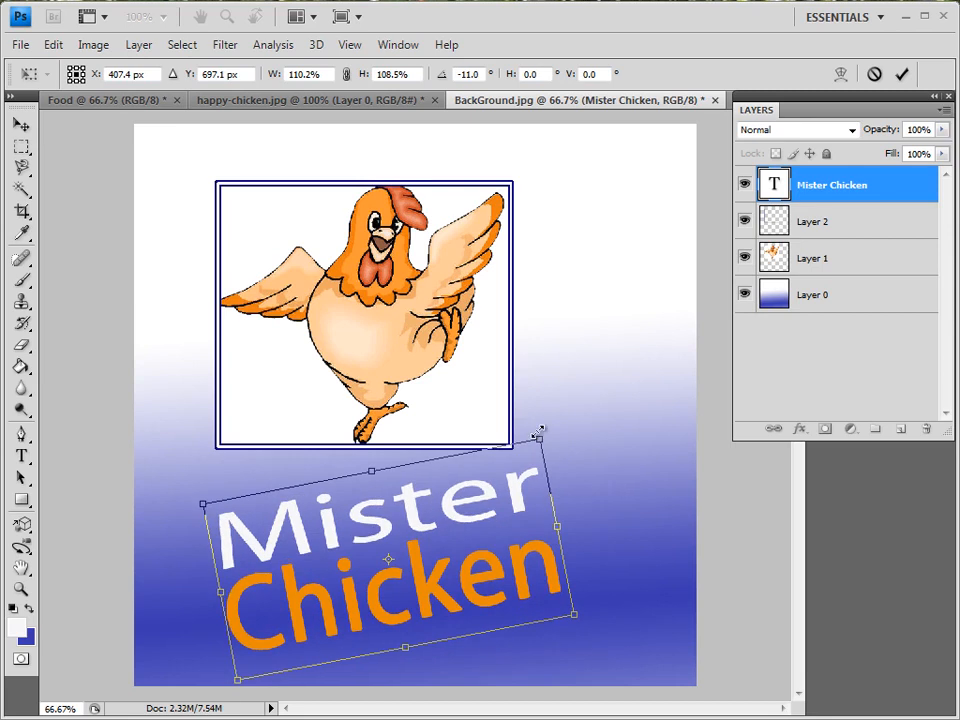
{"action": "left_click_drag", "start_coordinate": [434, 536], "coordinate": [428, 534]}
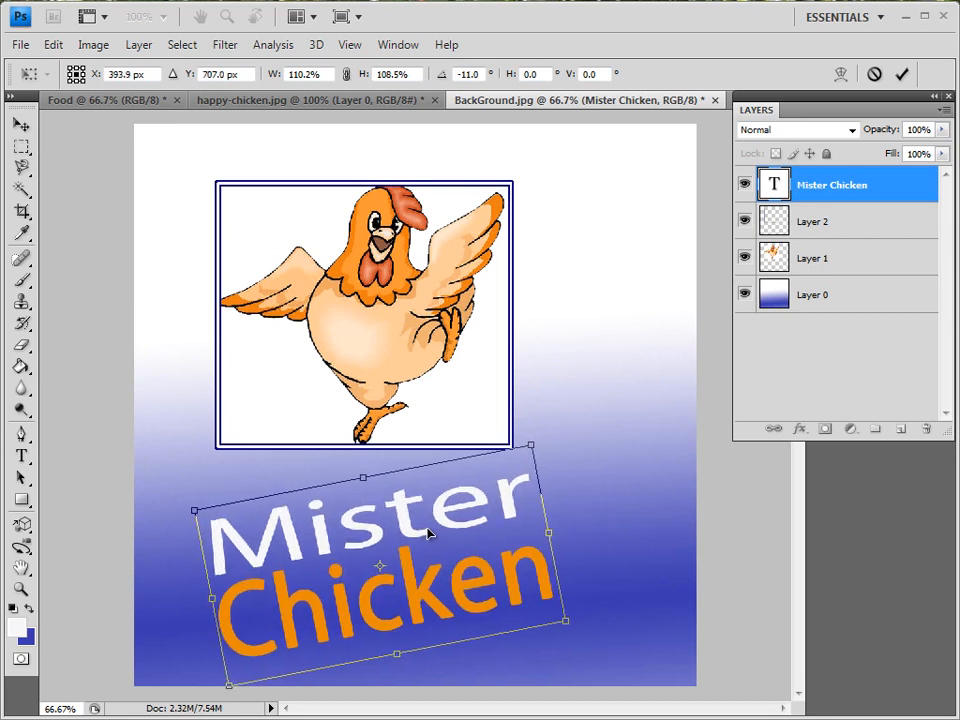
{"action": "key", "text": "Return"}
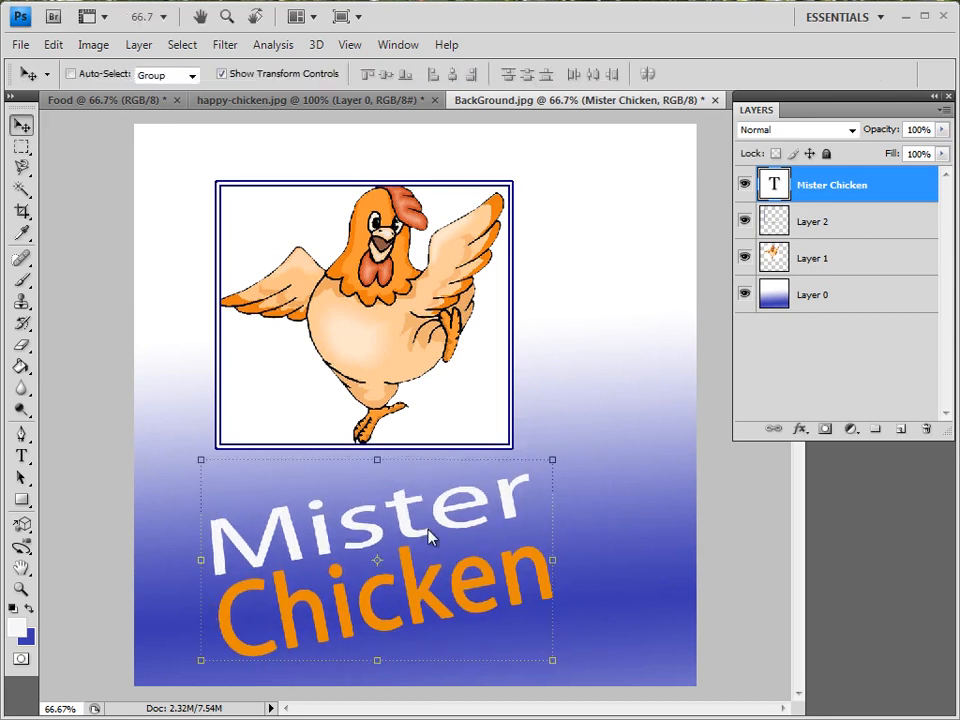